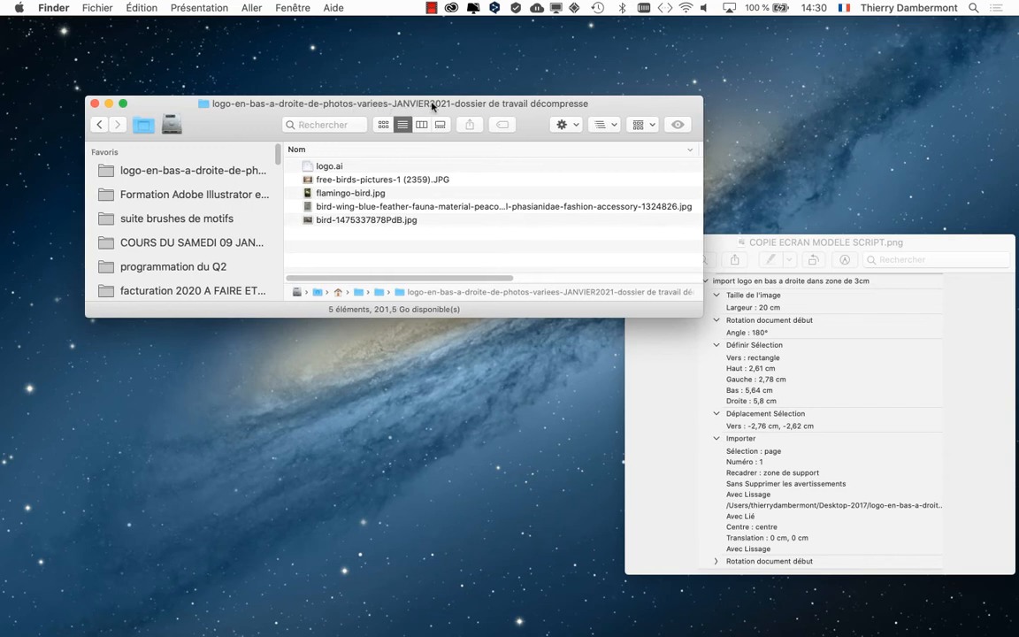
Step: Open logo.ai from the working folder in Illustrator
left_click_drag(432, 104, 466, 101)
left_click(387, 160)
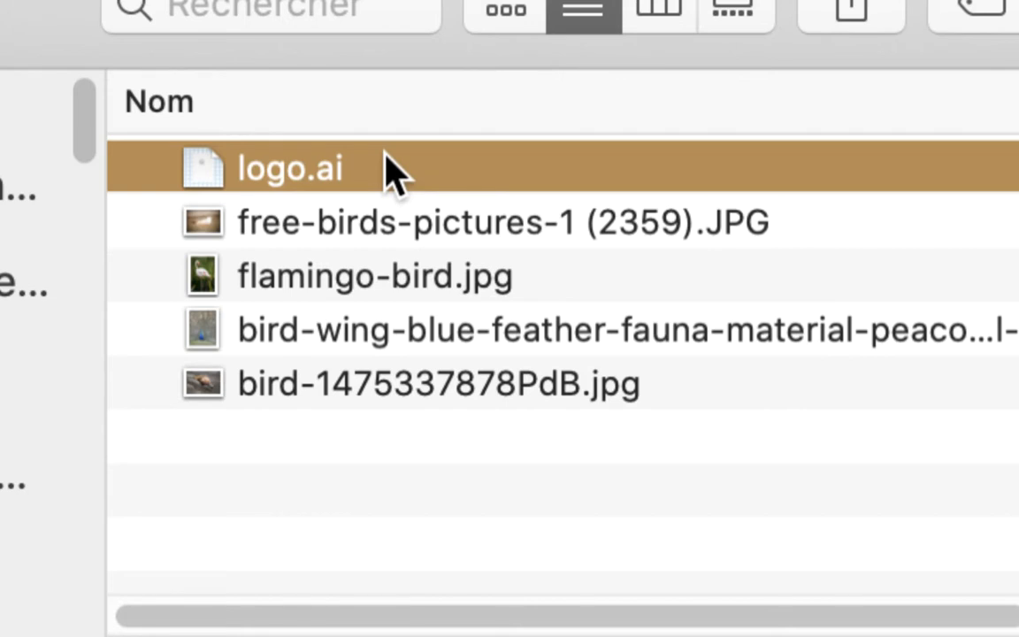
double_click(386, 162)
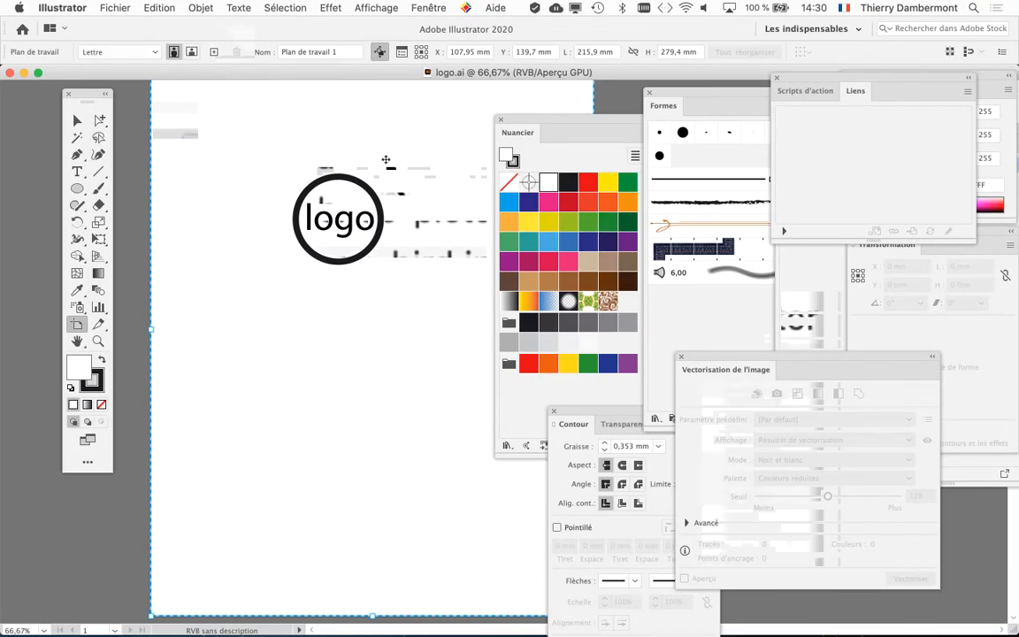
Step: Clear the floating panels from the workspace, keeping the toolbox with the Selection tool active, and reposition the toolbox
left_click(500, 120)
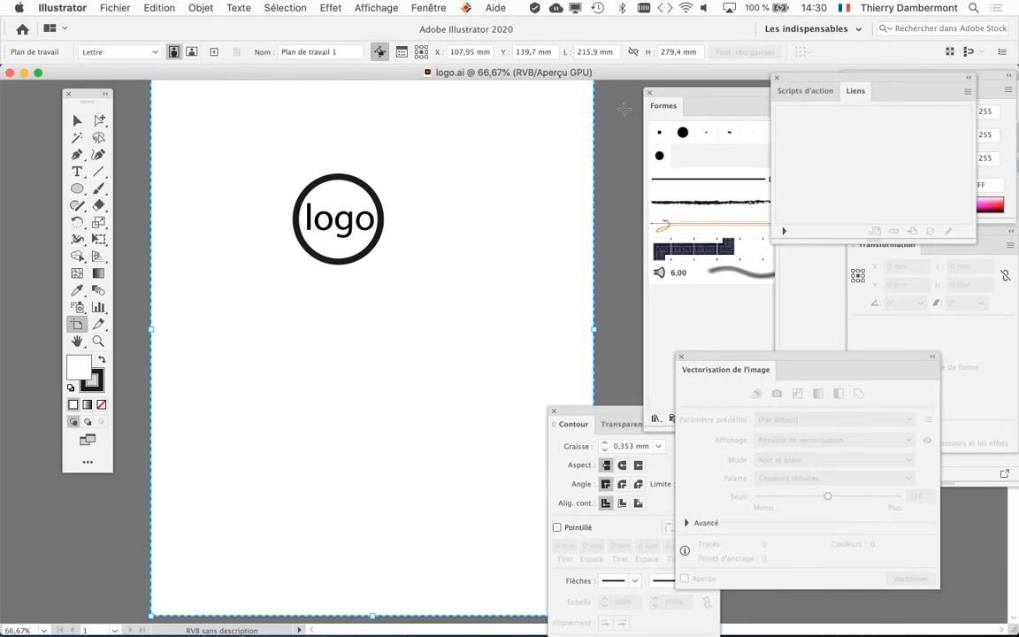
left_click(76, 117)
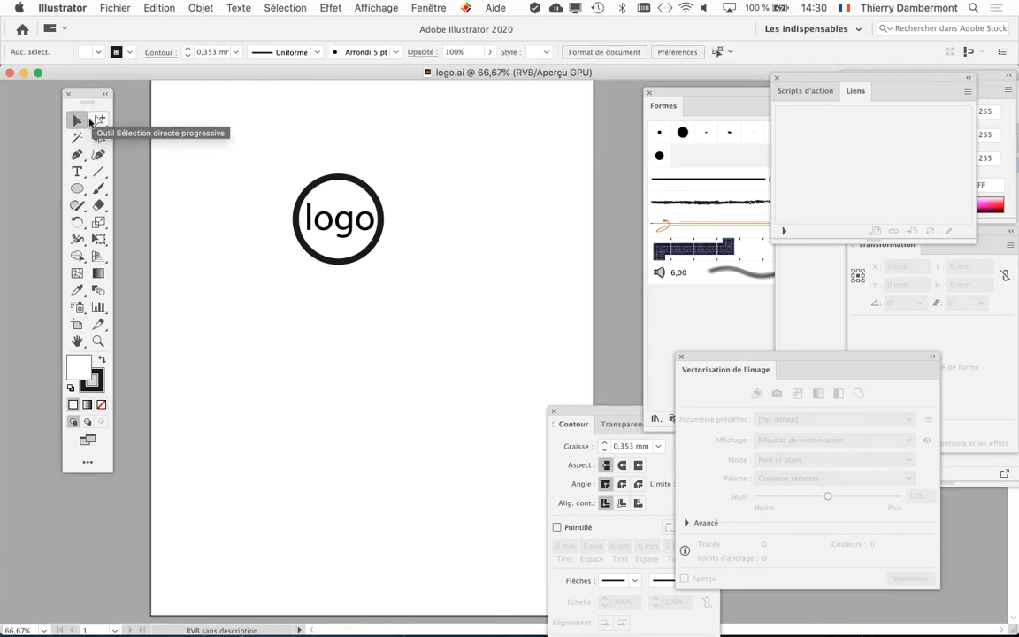
key("shift+Tab")
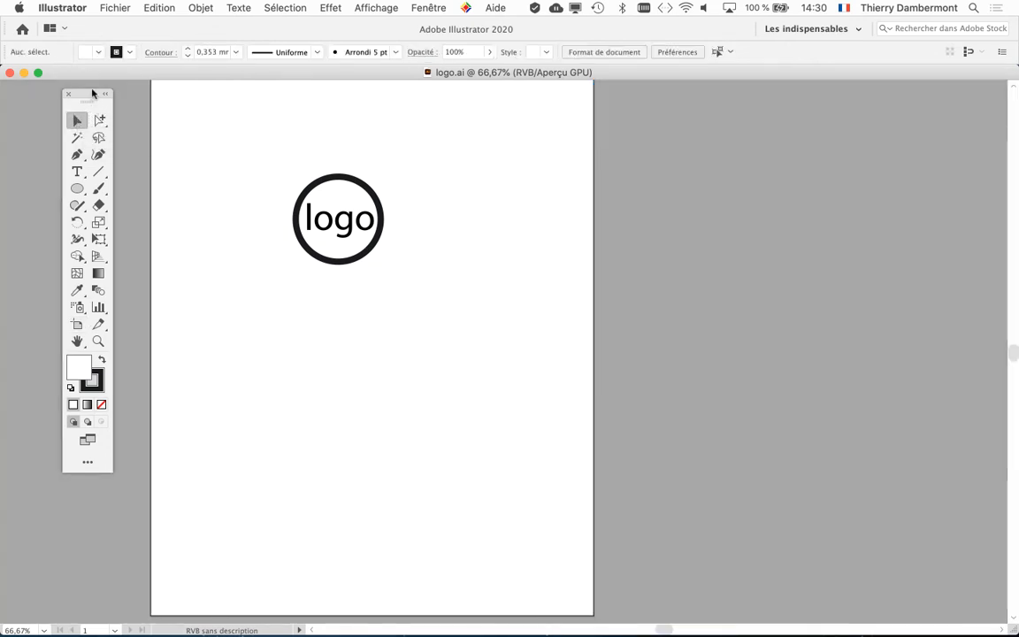
left_click_drag(92, 94, 80, 110)
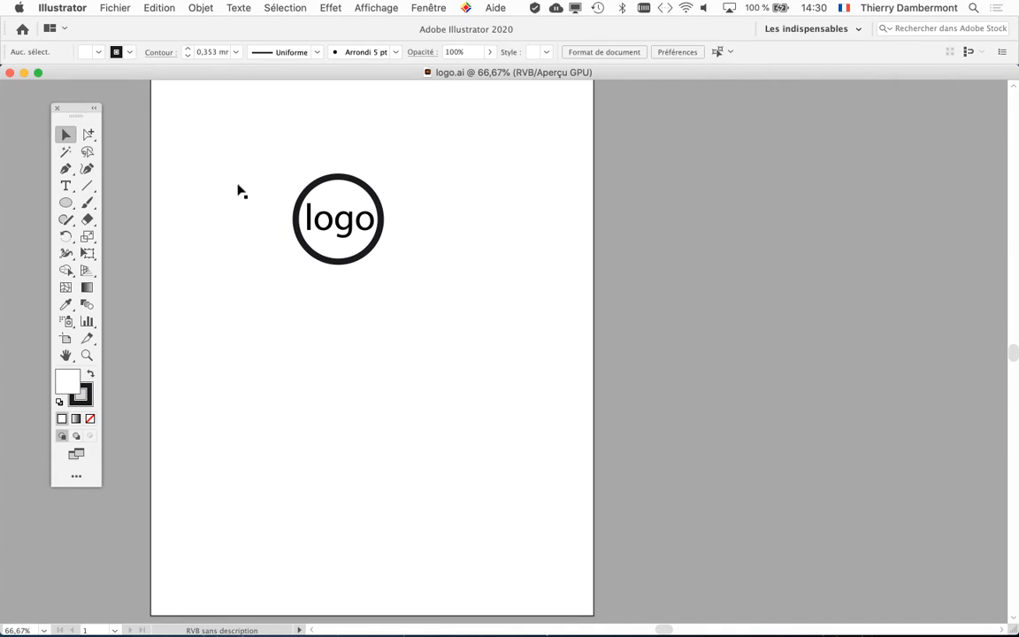
Step: Resize the artboard freehand to about 179 × 219 mm with the Artboard tool
scroll(407, 228, "up", 3)
left_click_drag(424, 245, 369, 263)
scroll(582, 382, "down", 3)
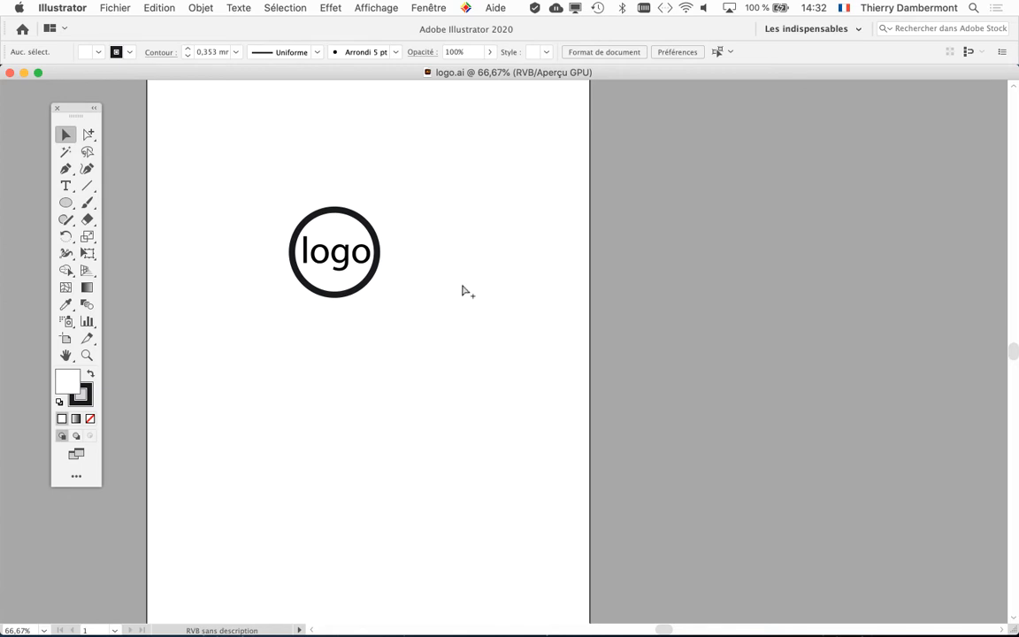
scroll(254, 232, "down", 1)
scroll(256, 234, "down", 1)
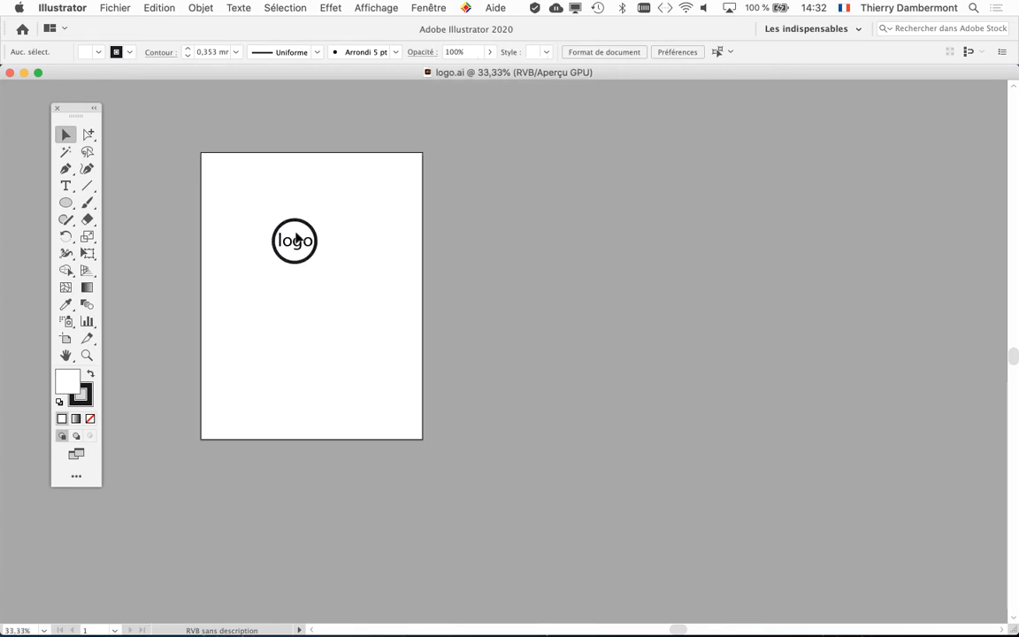
left_click_drag(81, 114, 116, 105)
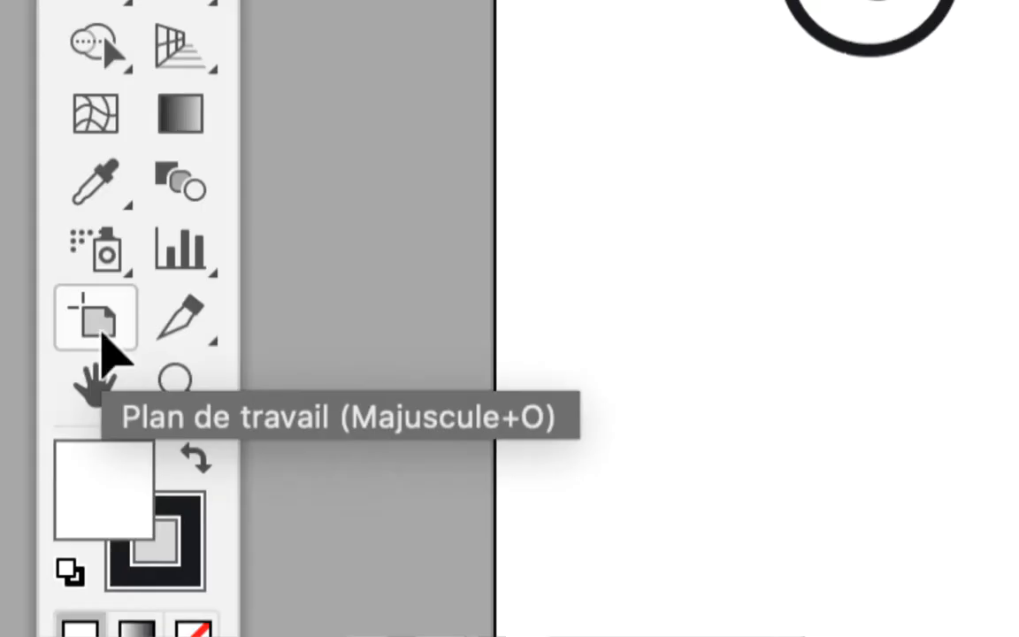
left_click(101, 330)
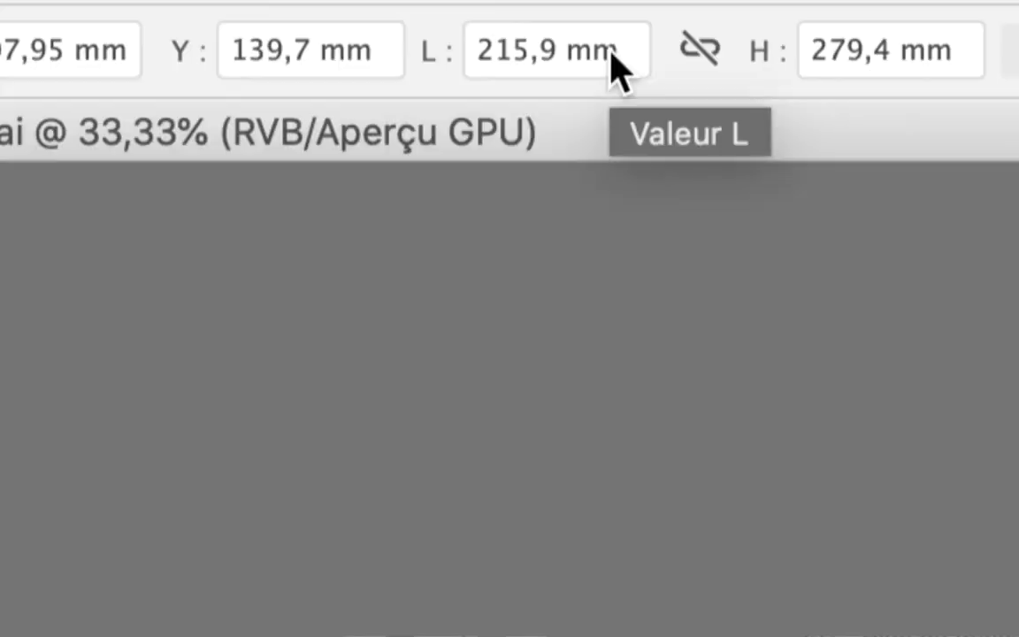
left_click(611, 55)
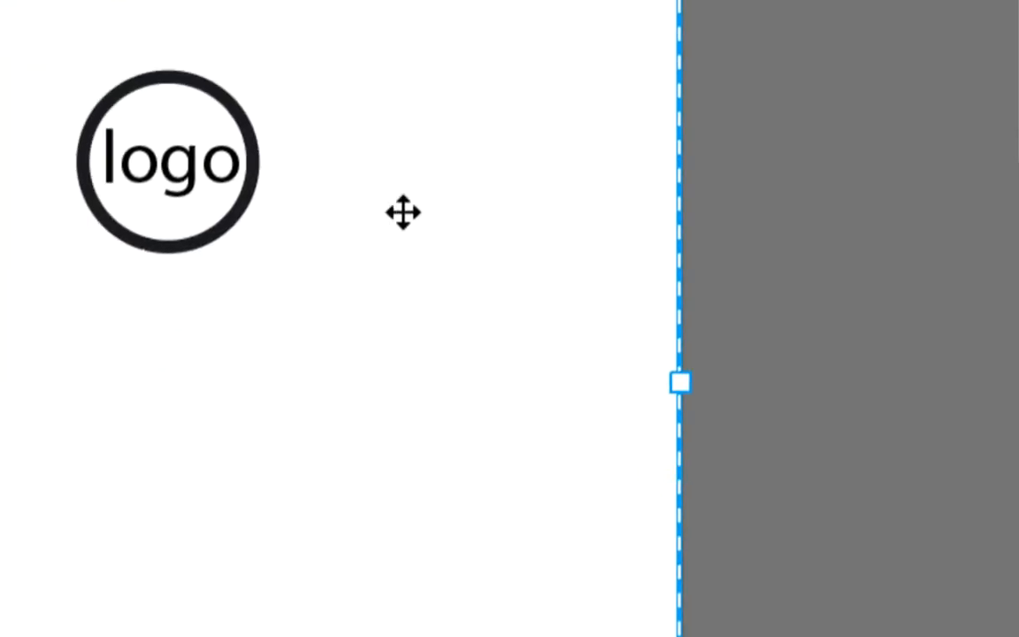
left_click_drag(466, 366, 448, 346)
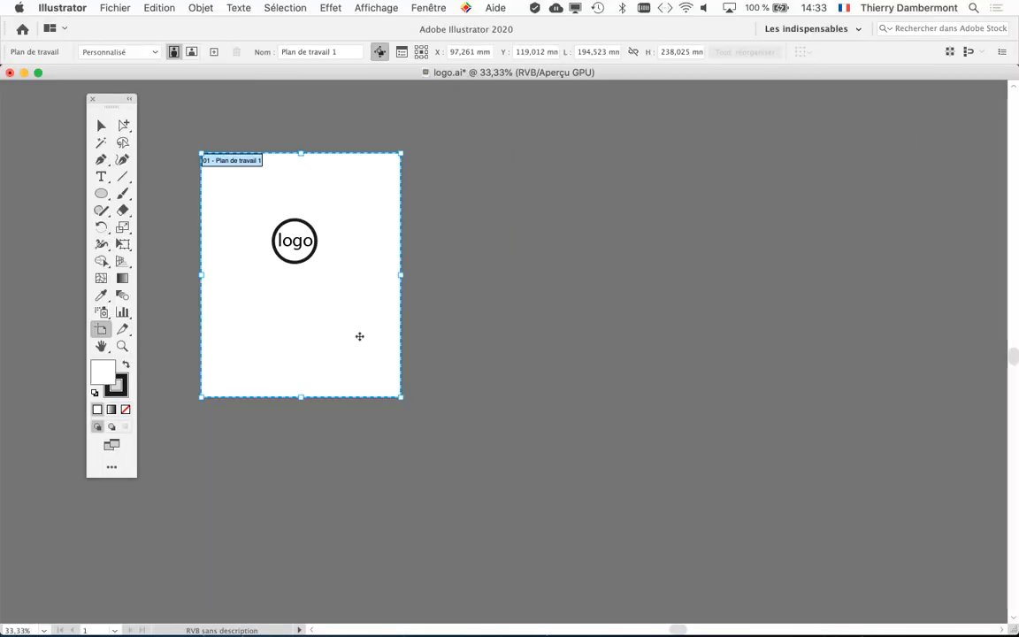
left_click_drag(202, 153, 216, 173)
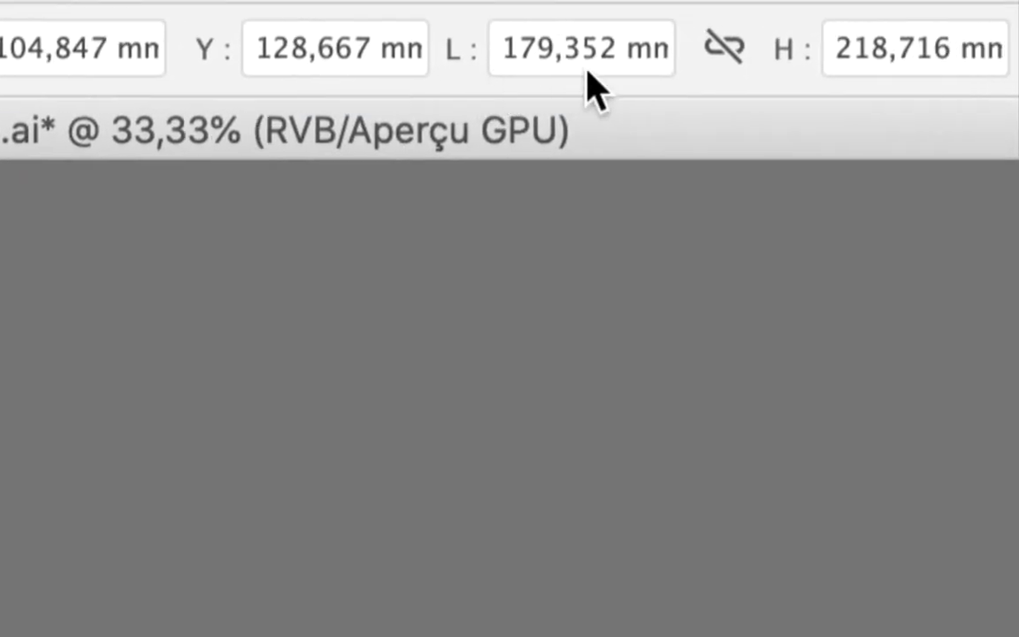
Step: Set the artboard's height and width to 30 mm each
left_click_drag(944, 49, 835, 50)
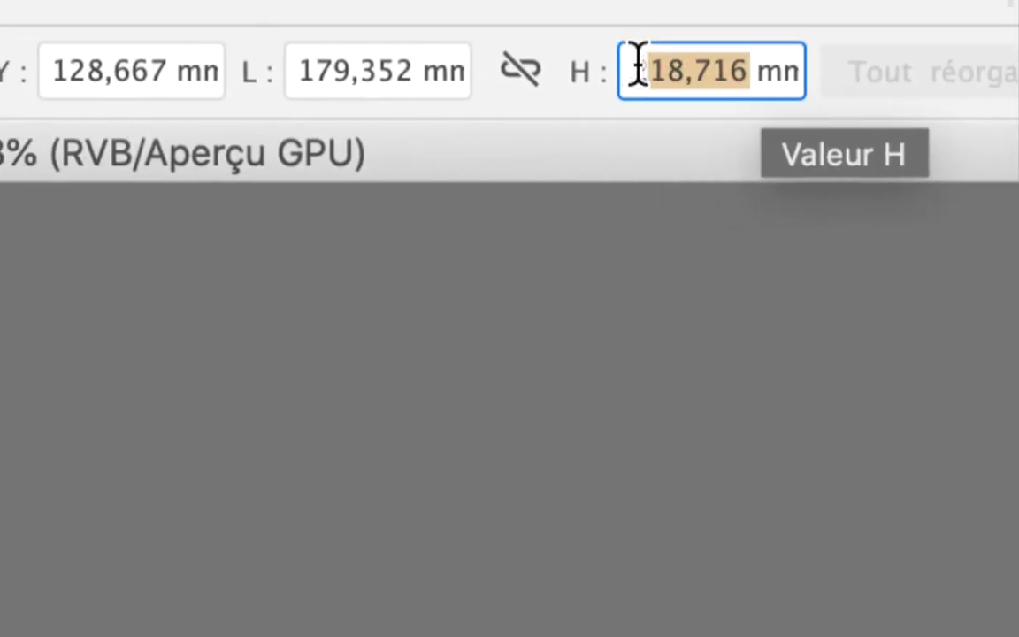
type("30")
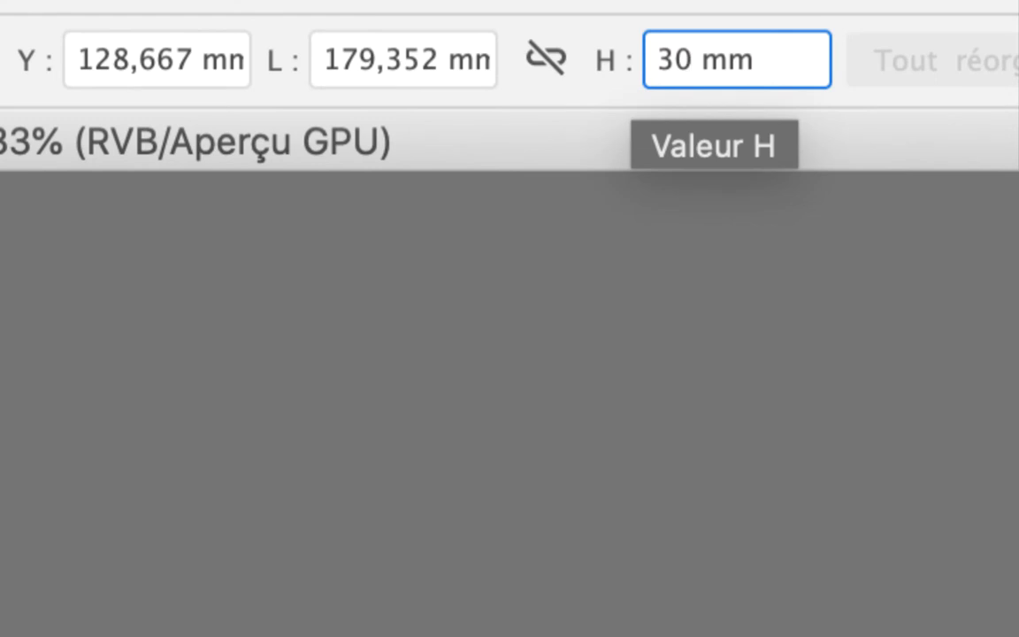
left_click_drag(436, 59, 358, 59)
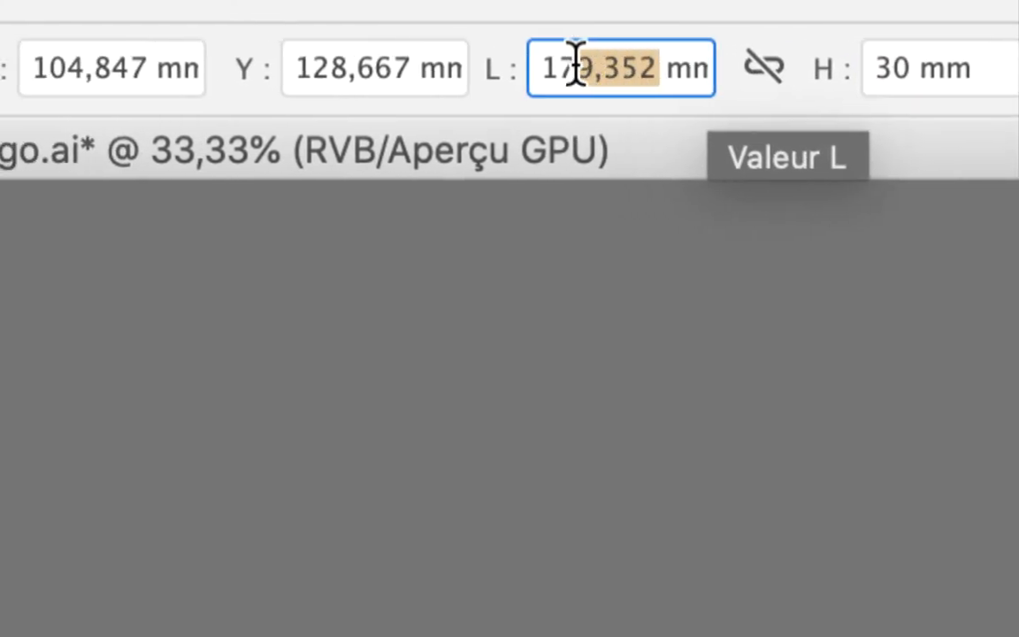
left_click_drag(576, 66, 513, 84)
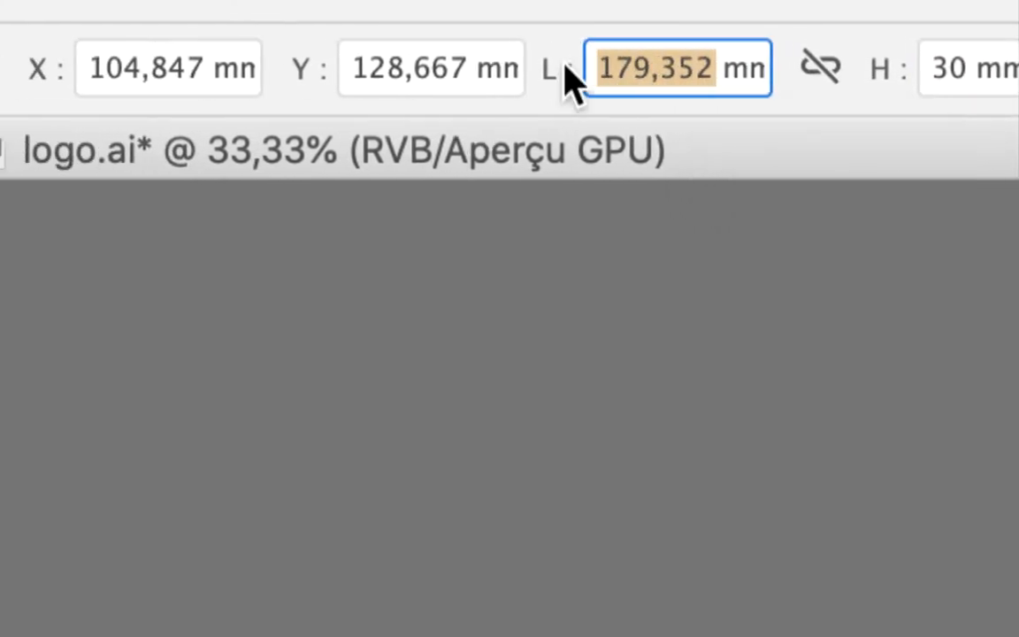
type("30")
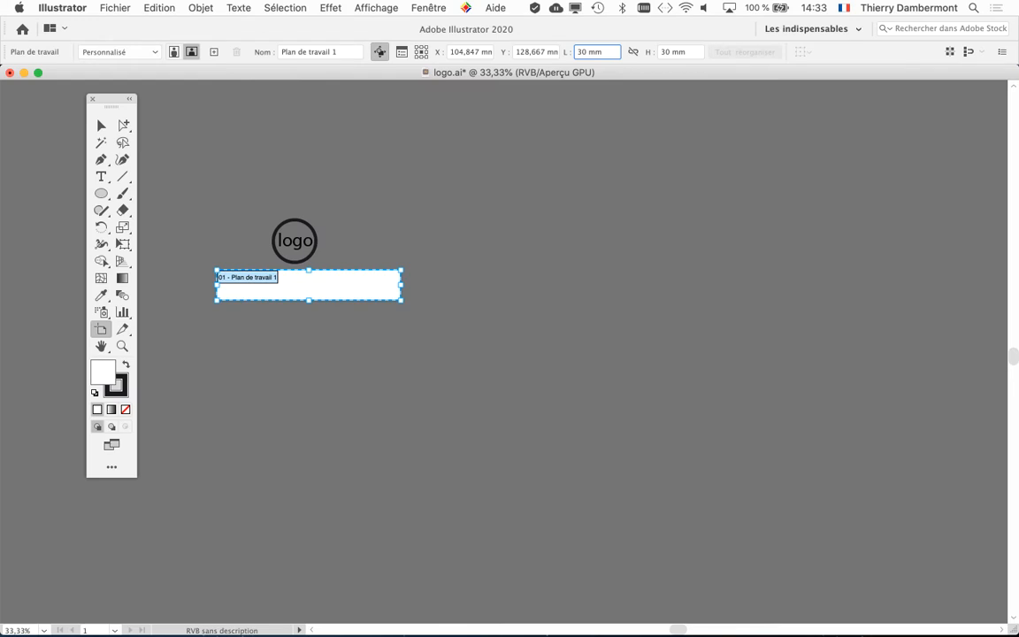
key("Tab")
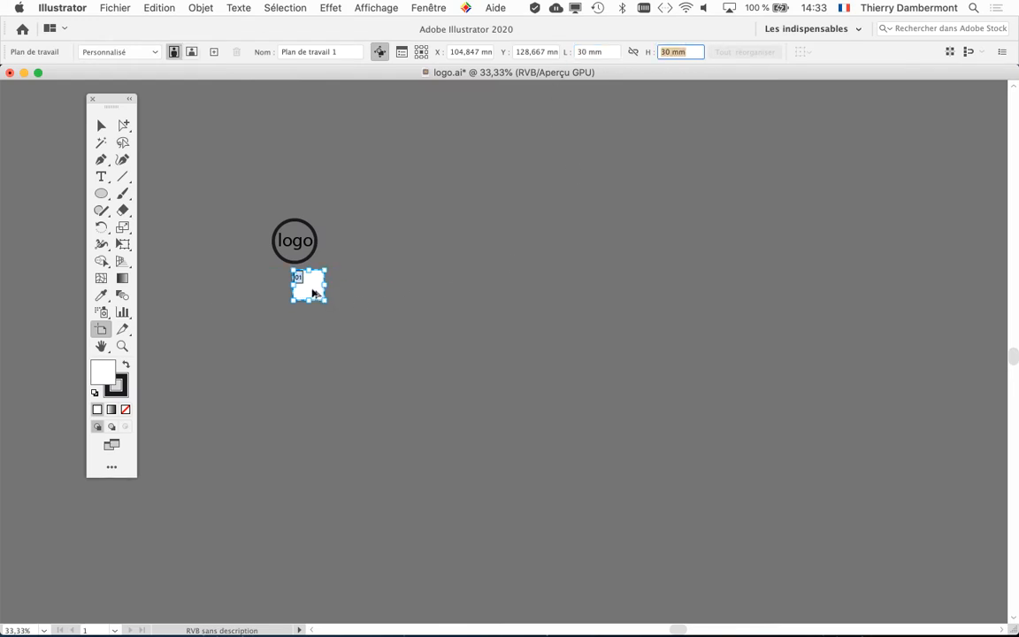
Step: Select the logo's circle and text together with the Selection tool
scroll(313, 291, "up", 4)
scroll(318, 293, "down", 2)
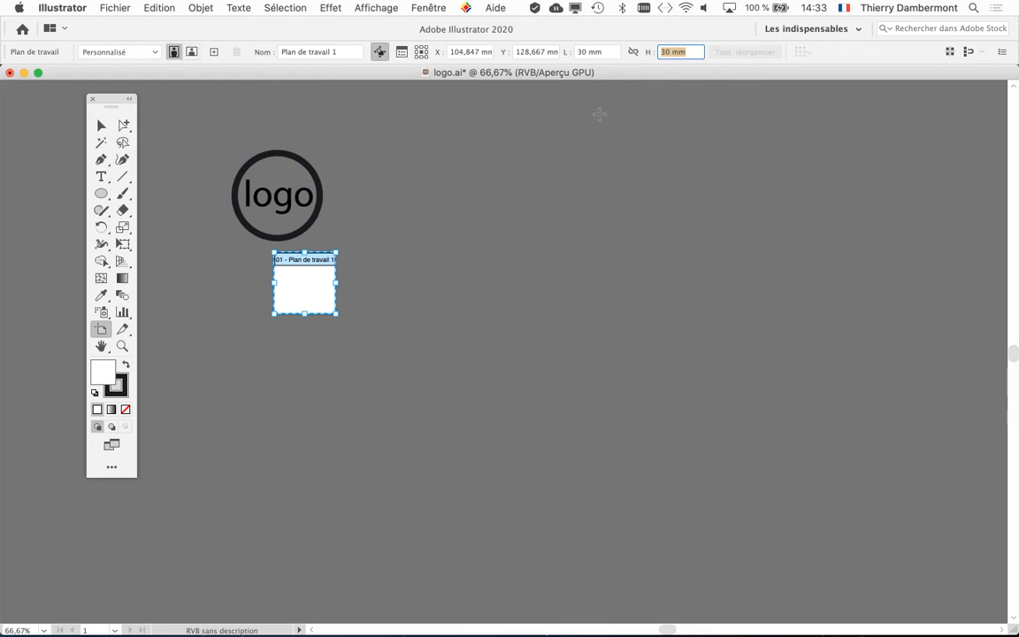
scroll(289, 190, "up", 1)
scroll(289, 188, "up", 1)
scroll(459, 230, "left", 3)
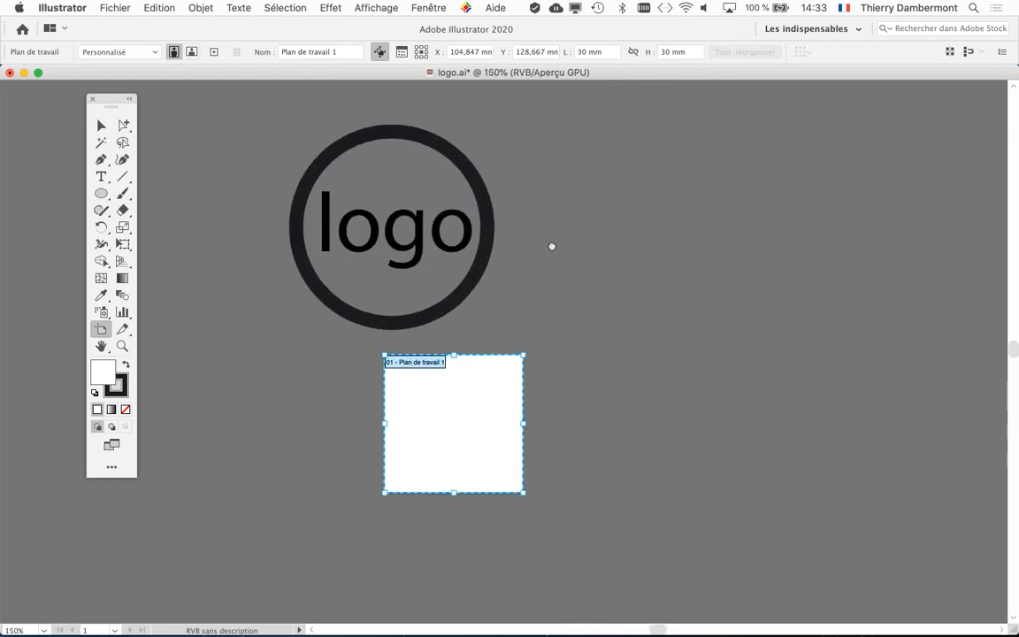
left_click(99, 123)
left_click_drag(264, 145, 517, 262)
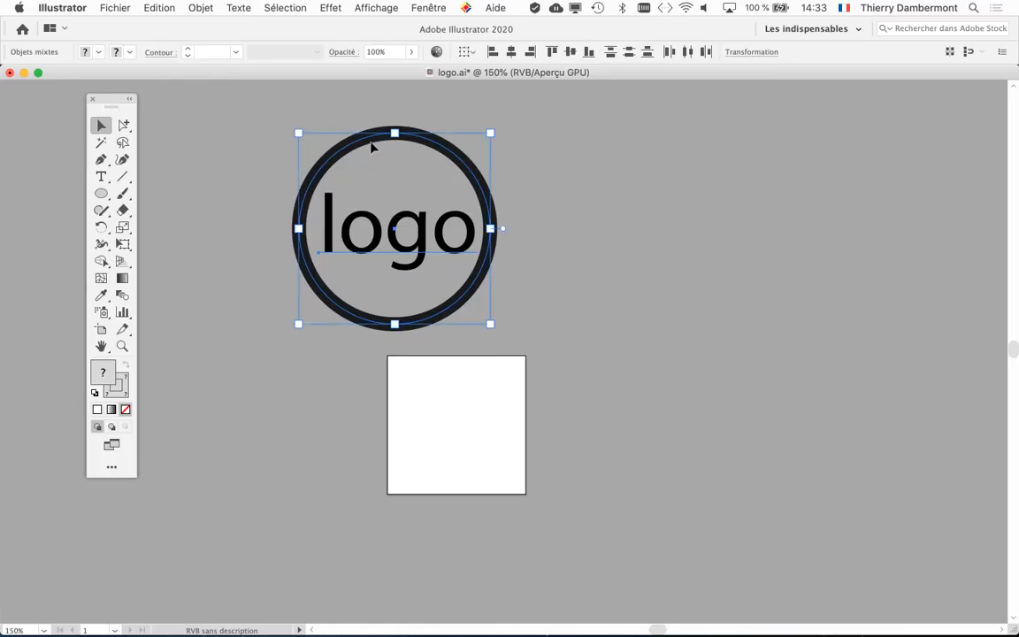
Step: Examine the general preferences for the option that scales strokes and effects
left_click(46, 9)
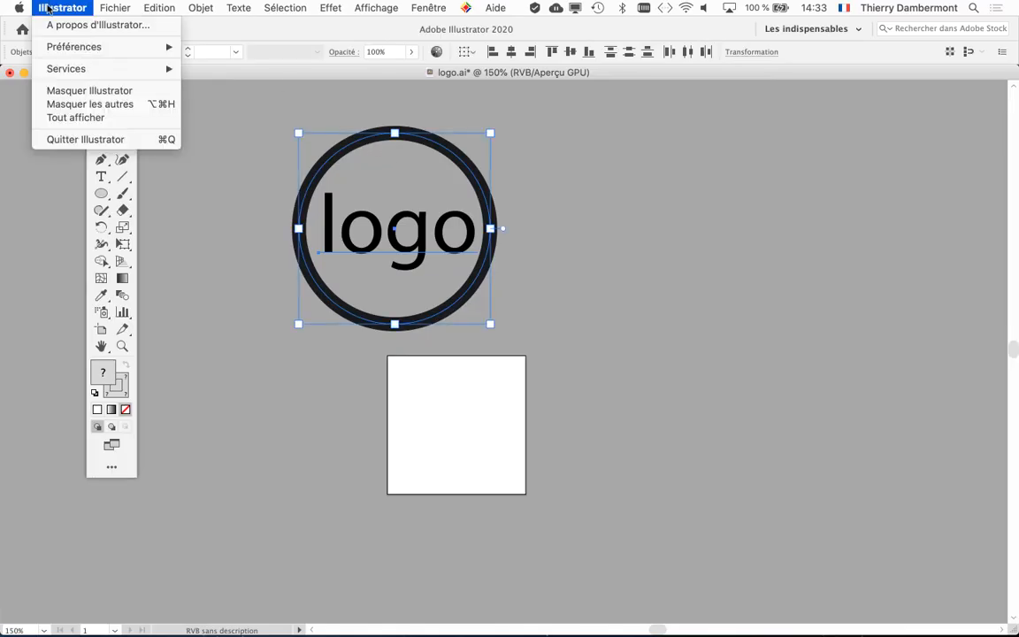
mouse_move(53, 52)
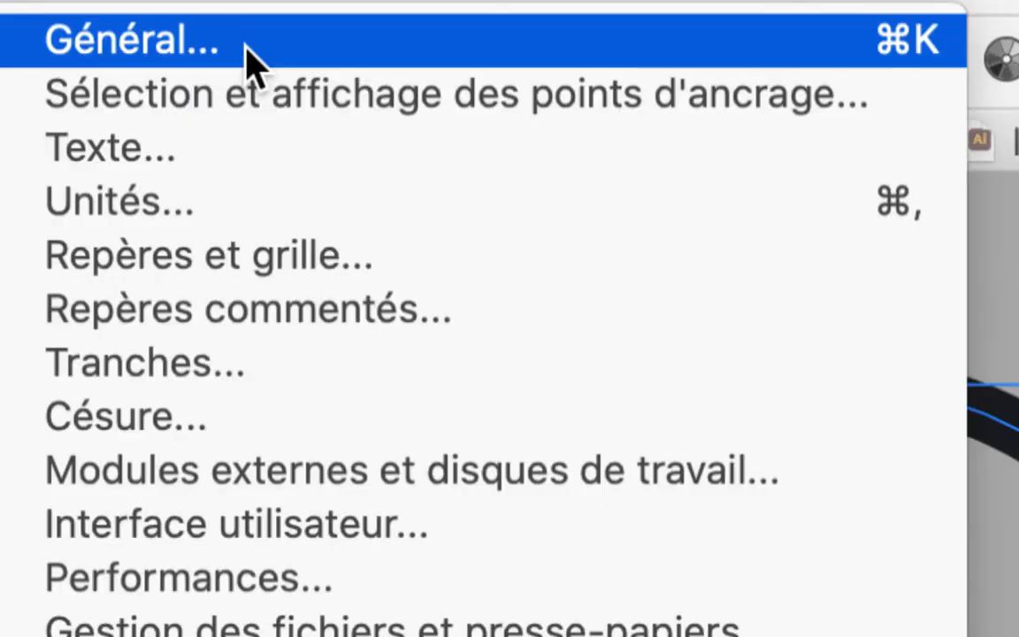
left_click(248, 62)
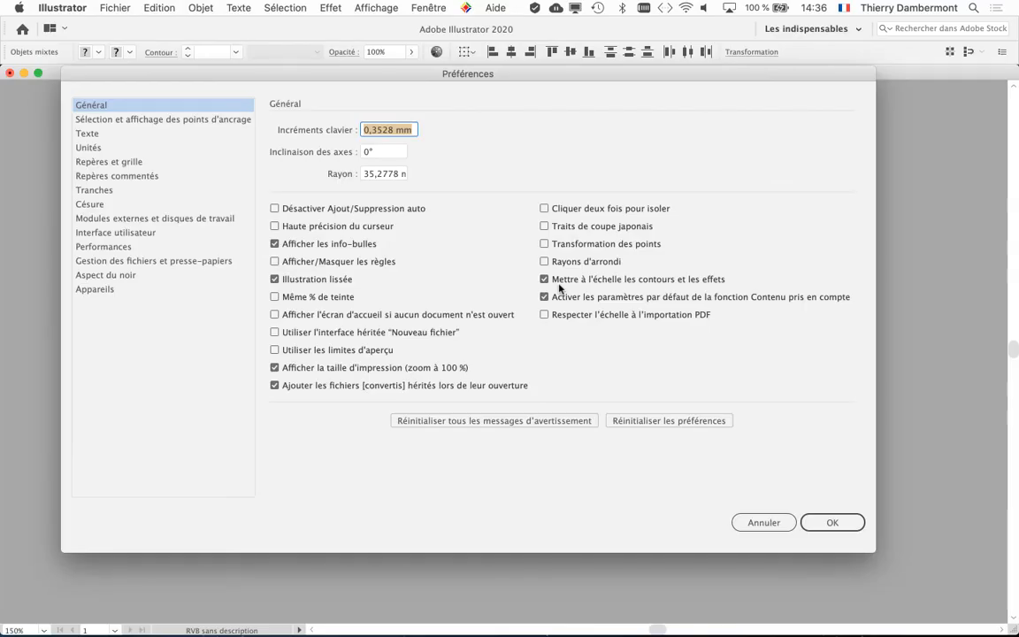
left_click(829, 521)
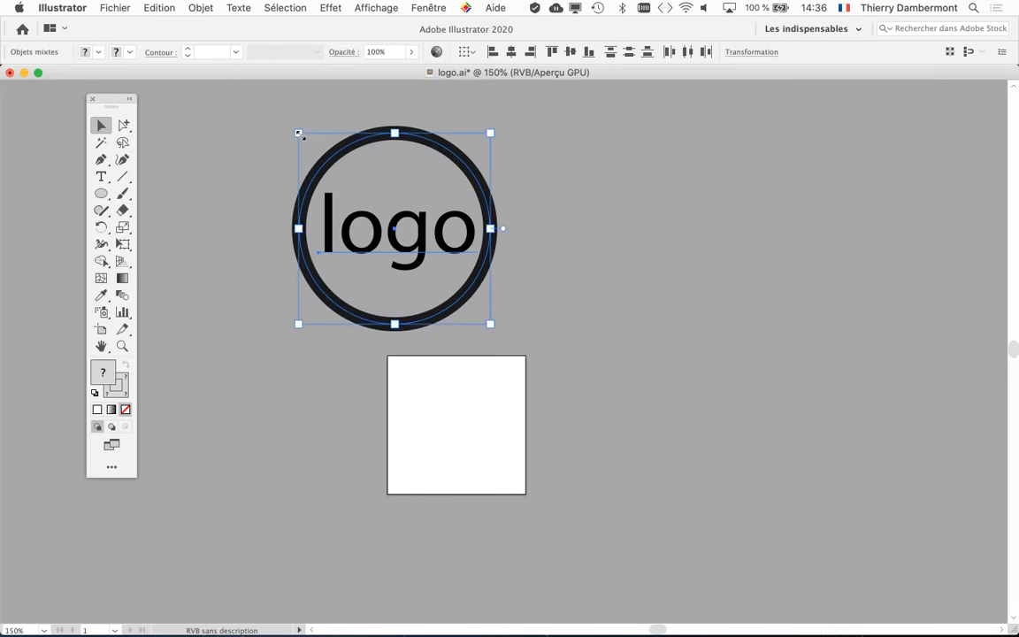
Step: Reselect the logo's circle and text and scale them down proportionally until they are smaller than the artboard
left_click(270, 122)
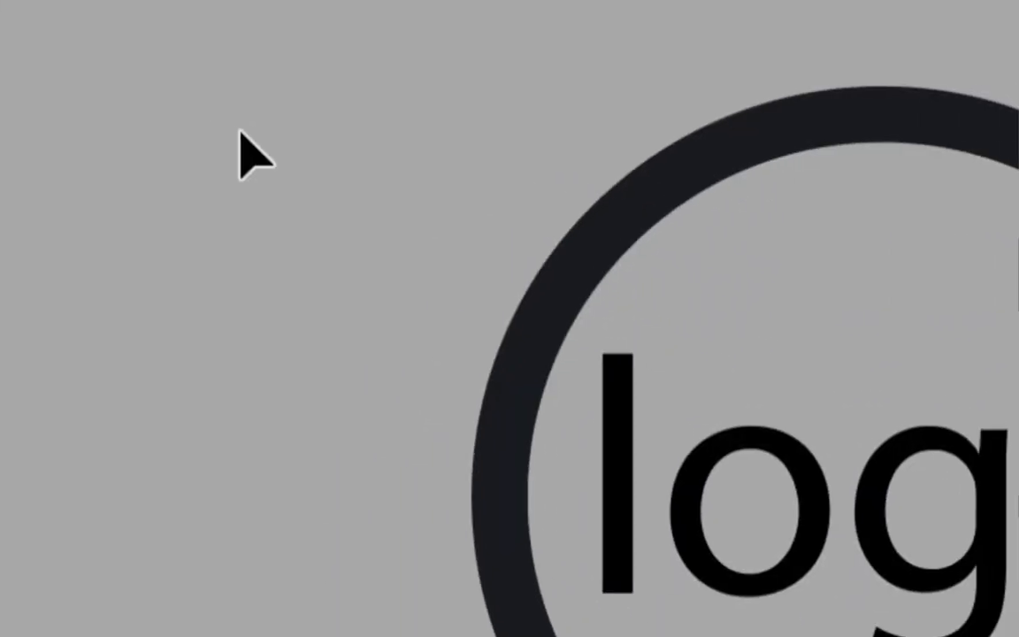
left_click(781, 518)
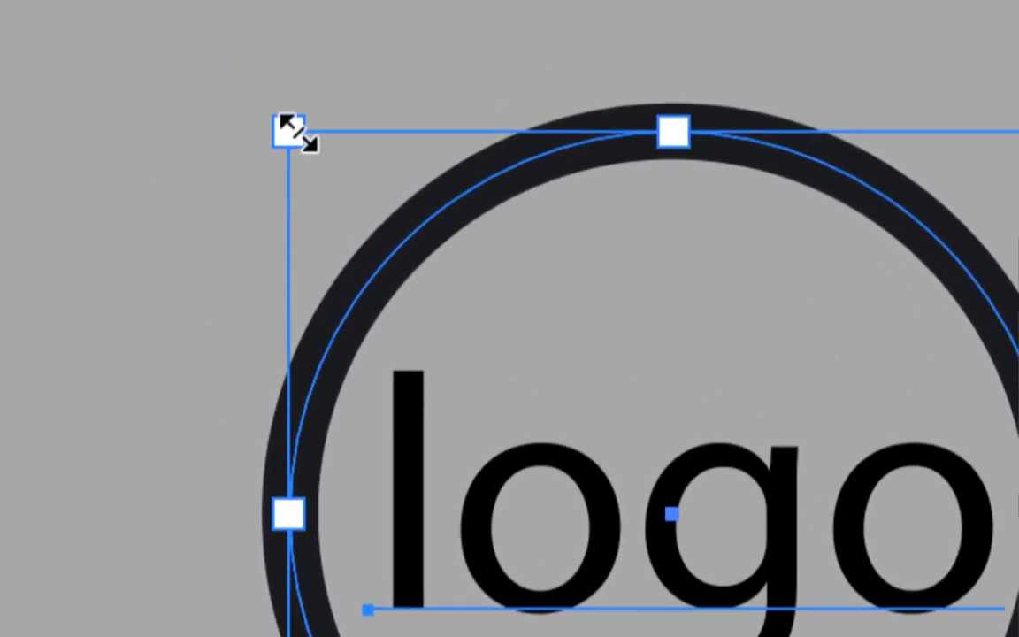
left_click_drag(296, 132, 350, 190)
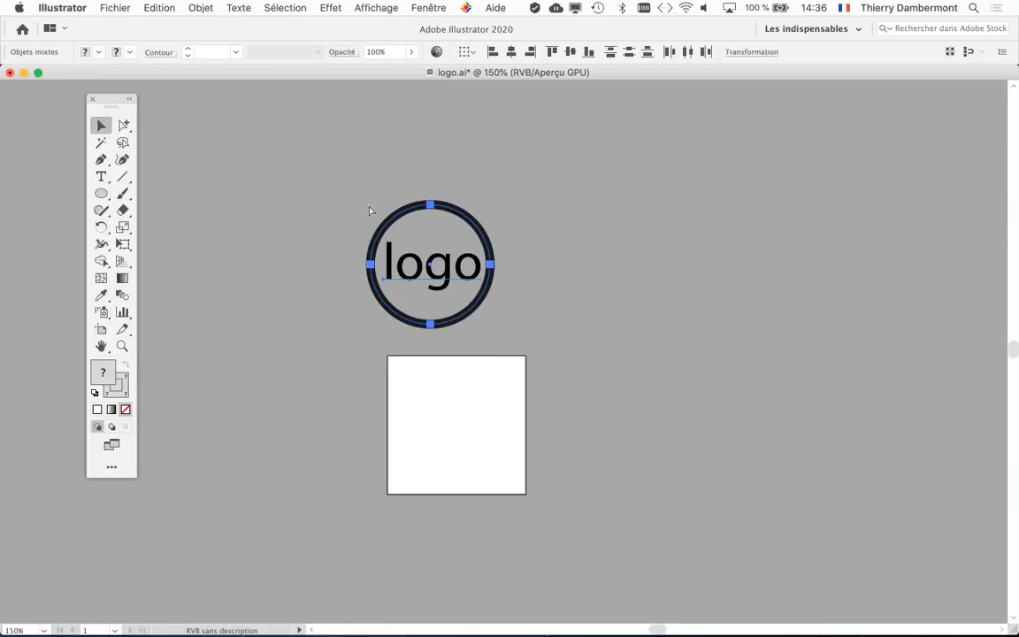
left_click_drag(369, 205, 404, 237)
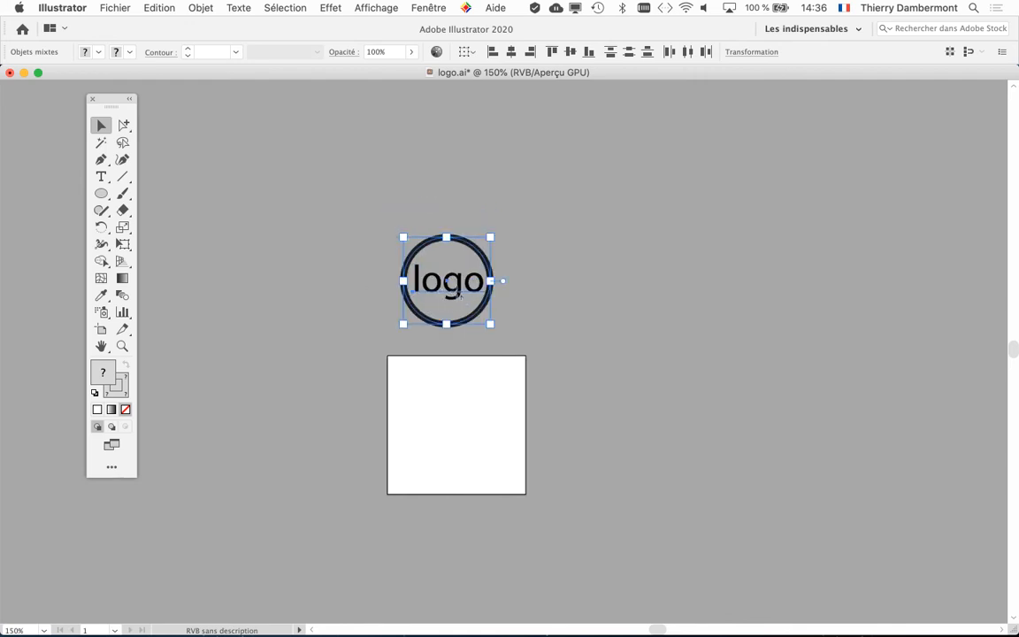
Step: Move the reduced logo onto the artboard and centre the enlarged view on it
left_click_drag(456, 298, 452, 418)
key("super+plus")
key("super+plus")
key("space")
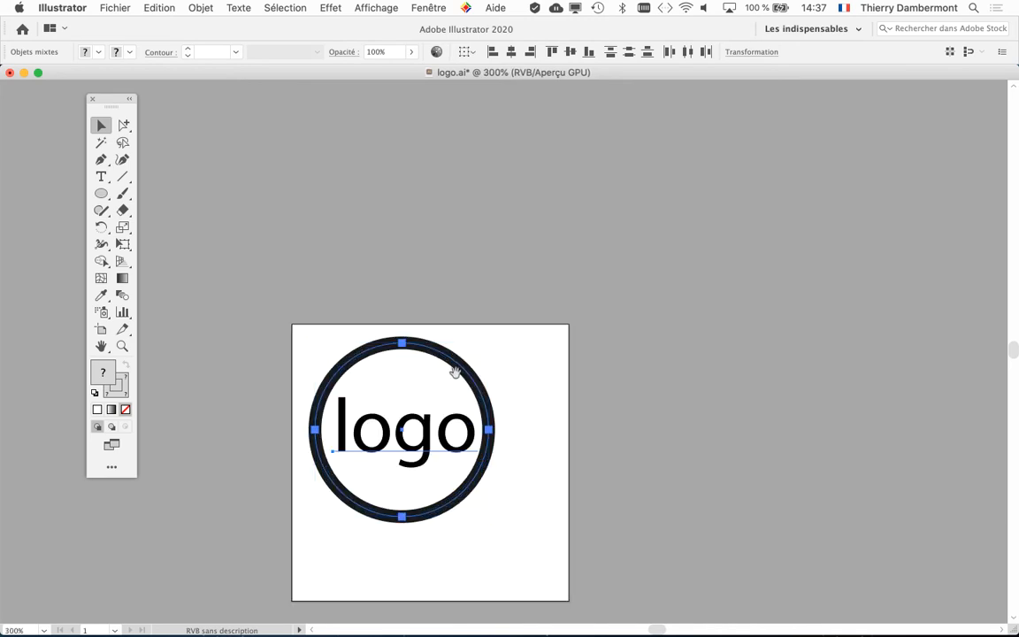
left_click_drag(455, 372, 466, 211)
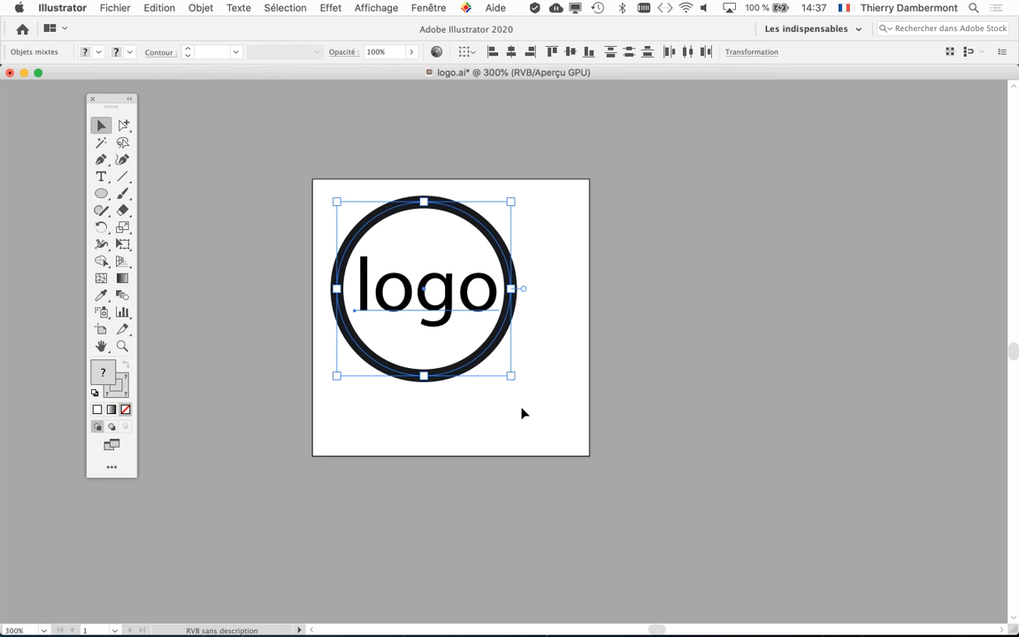
Step: Try the logo in the artboard's lower-right corner, move it back towards the upper-left corner and deselect it
left_click_drag(495, 358, 567, 426)
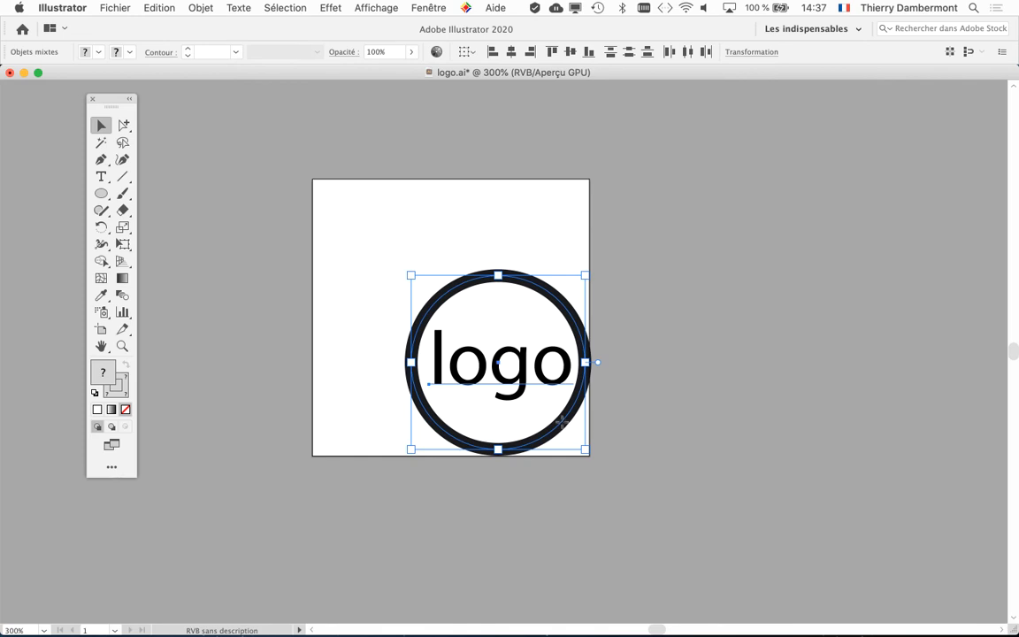
left_click_drag(561, 421, 482, 339)
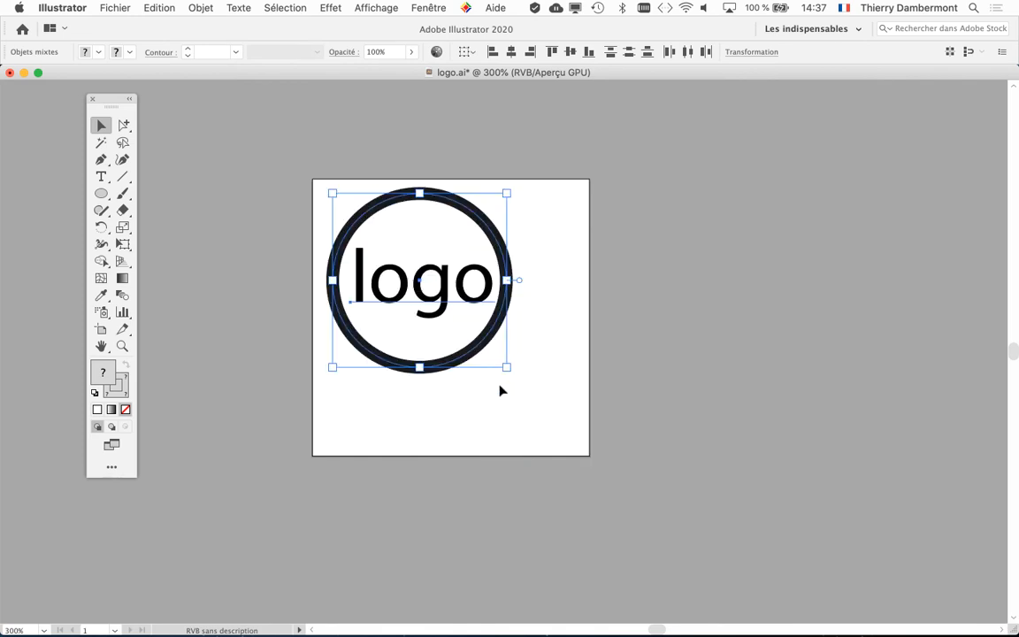
left_click(684, 395)
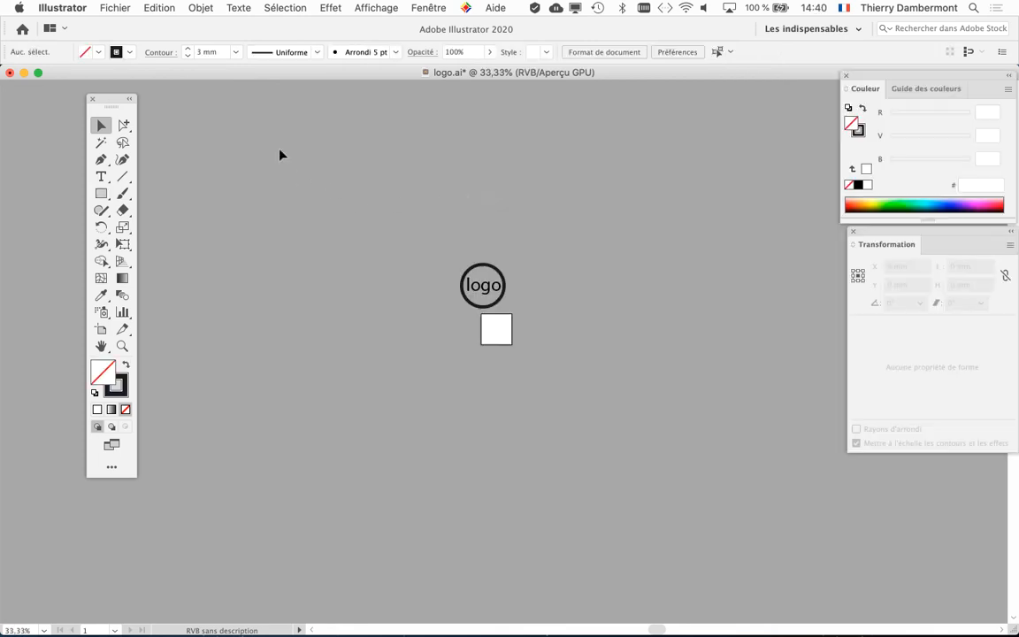
Step: Select the logo at higher magnification, switch to the Direct Selection tool and deselect all artwork
left_click(496, 302)
key("super+equal")
key("super+equal")
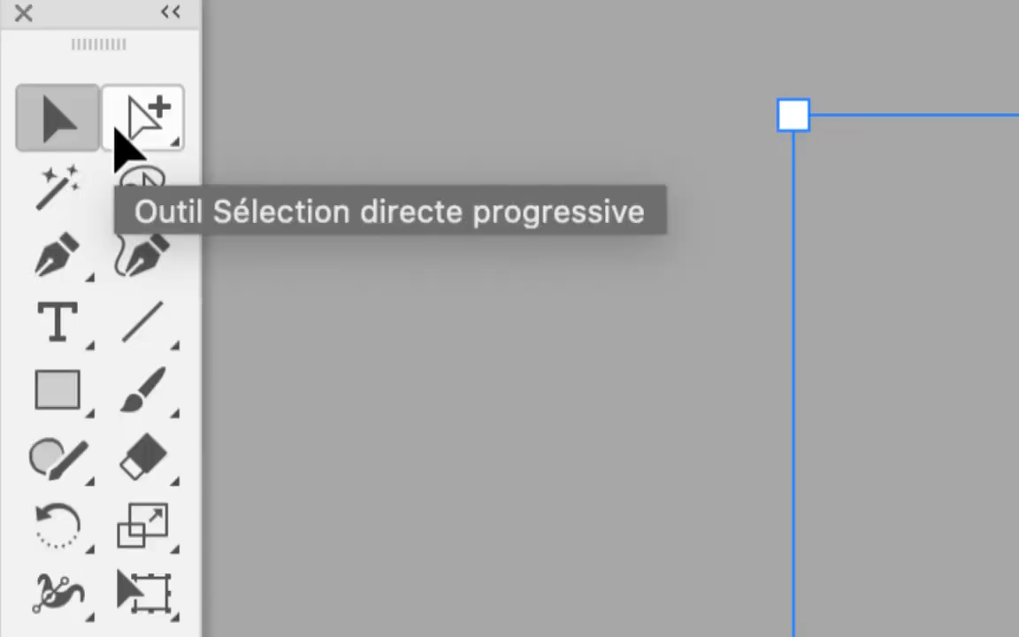
left_click(120, 130)
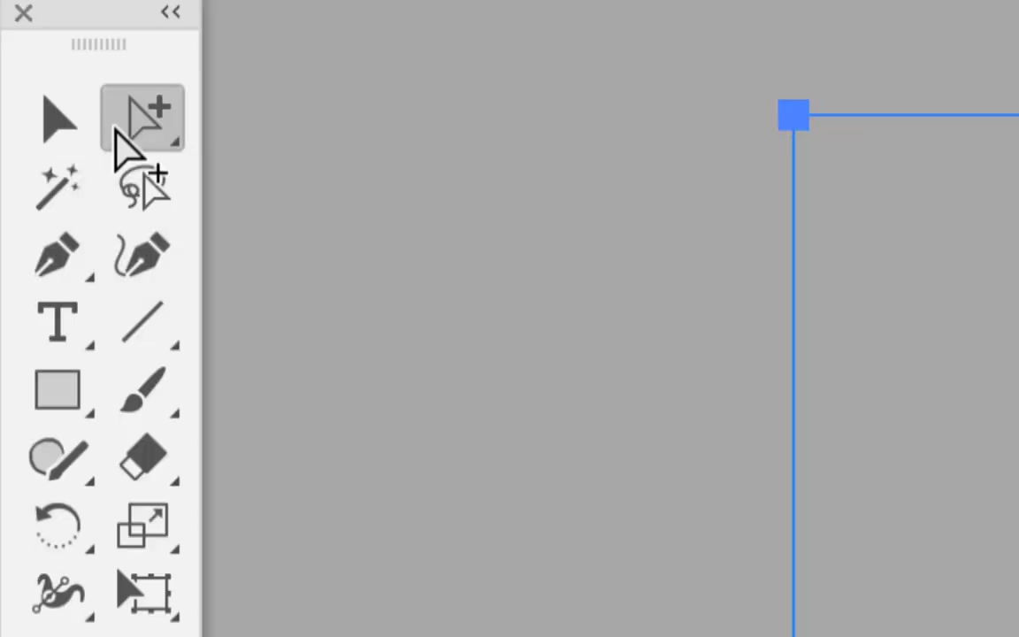
left_click_drag(123, 130, 142, 146)
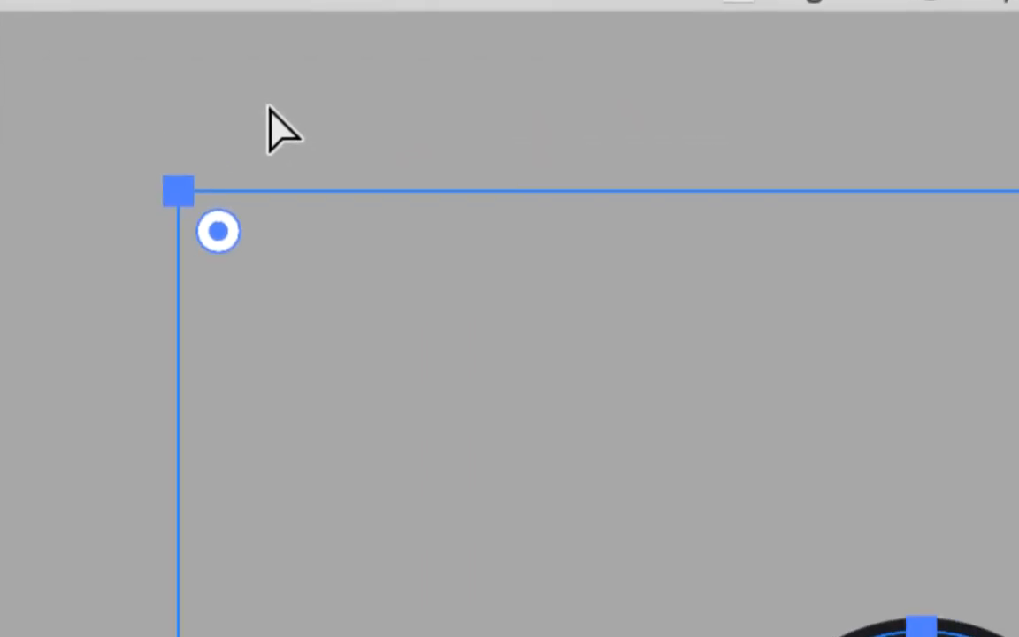
left_click(806, 59)
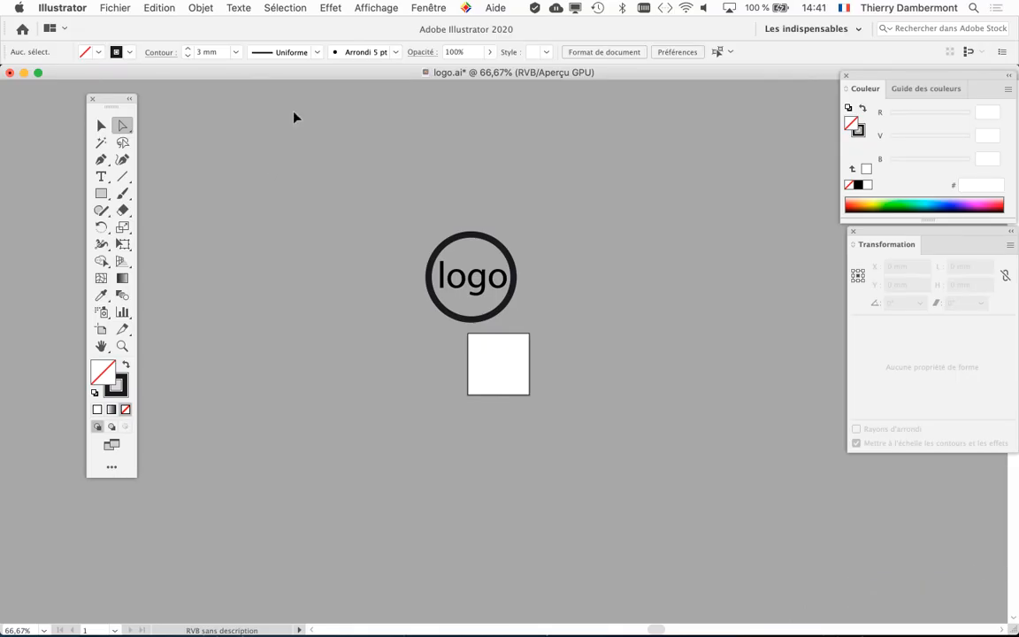
Step: Switch the artwork display to outline mode to expose the unpainted frame around the logo
key("super+y")
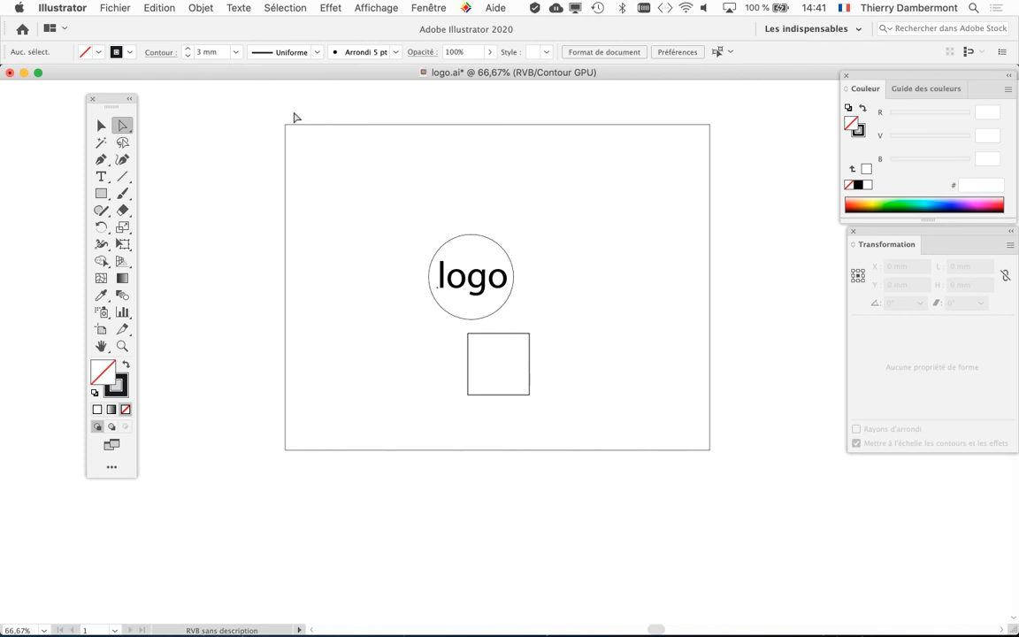
left_click(364, 6)
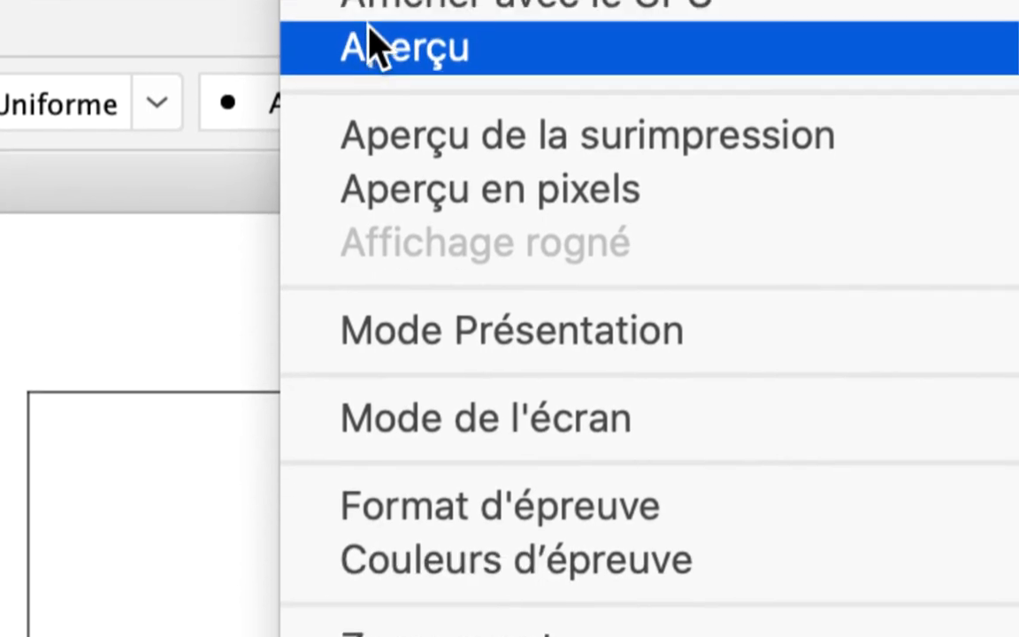
left_click(371, 44)
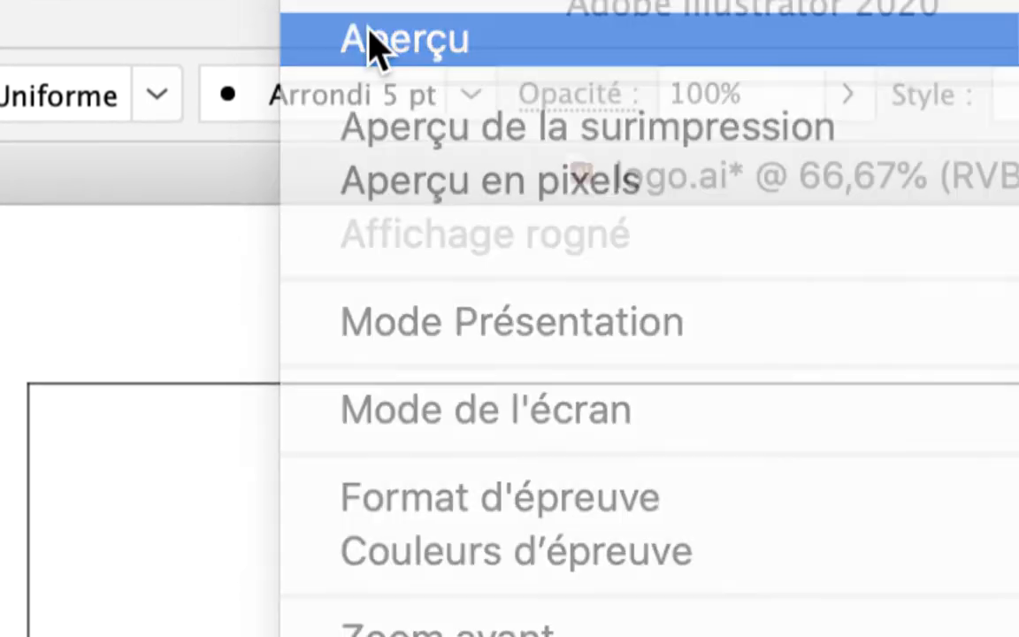
left_click(366, 19)
left_click(371, 43)
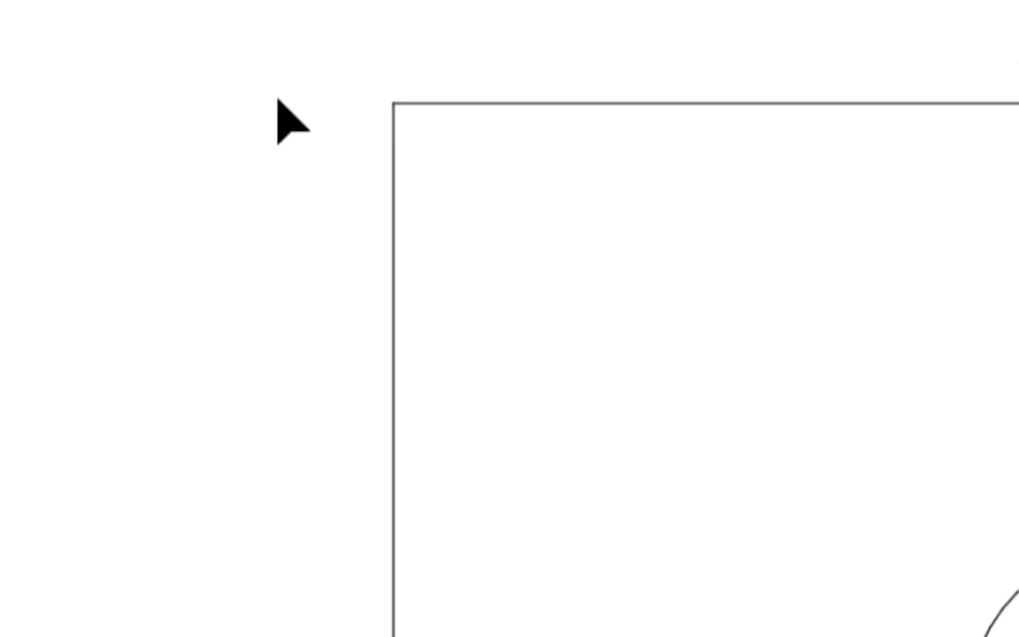
Step: Select the large rectangular frame around the logo with the Direct Selection tool and delete it completely
left_click_drag(105, 89, 239, 96)
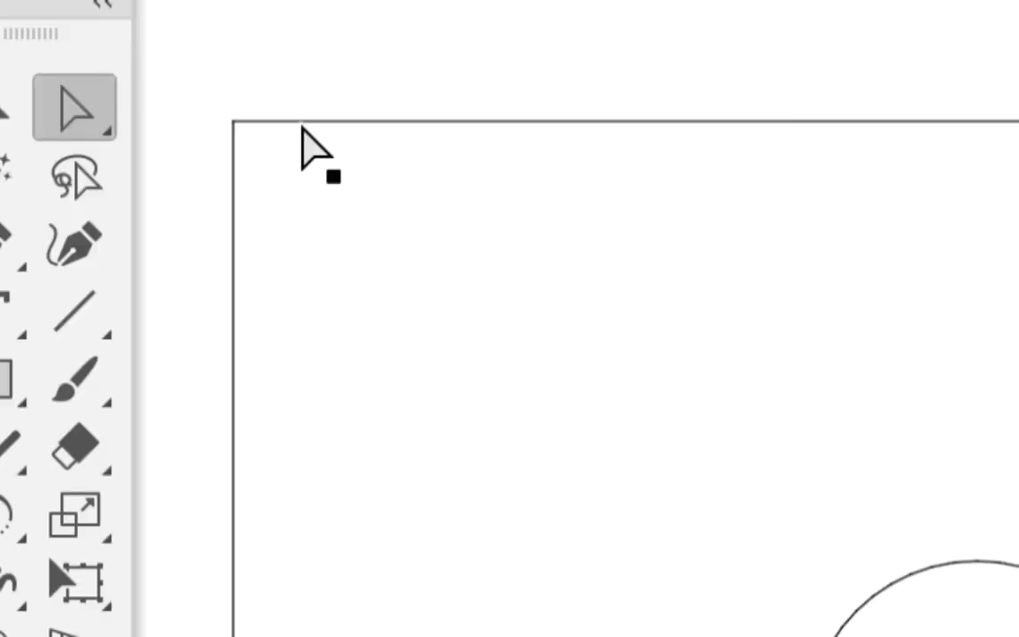
left_click(301, 128)
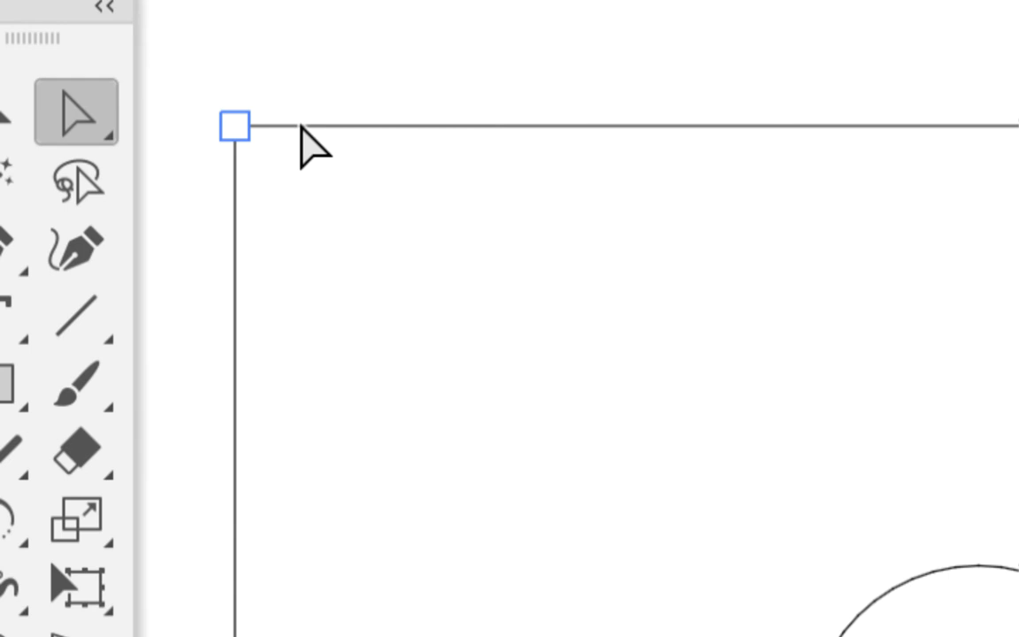
key("Delete")
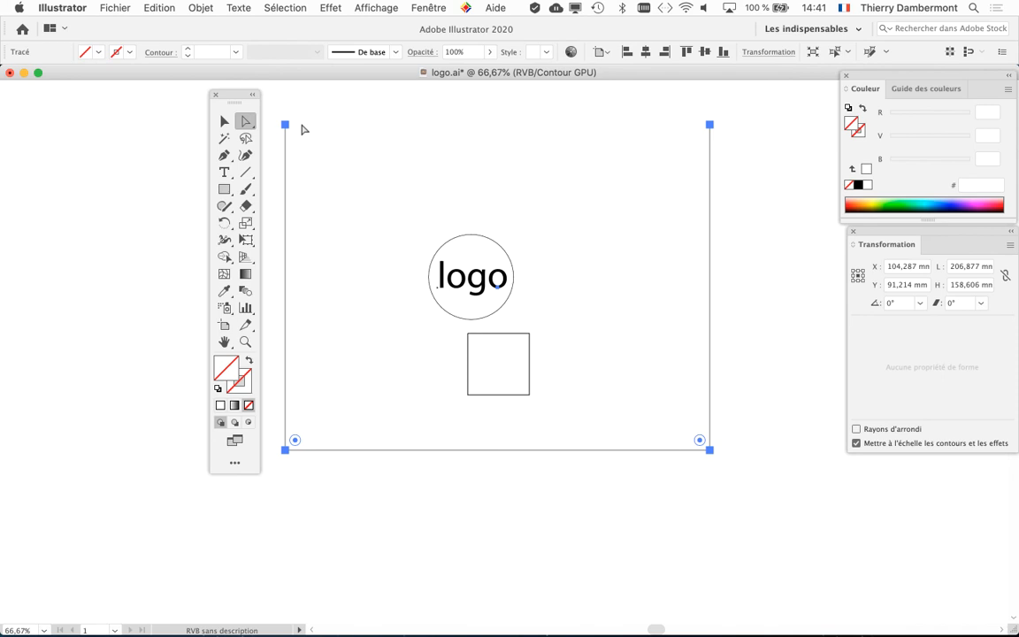
key("Delete")
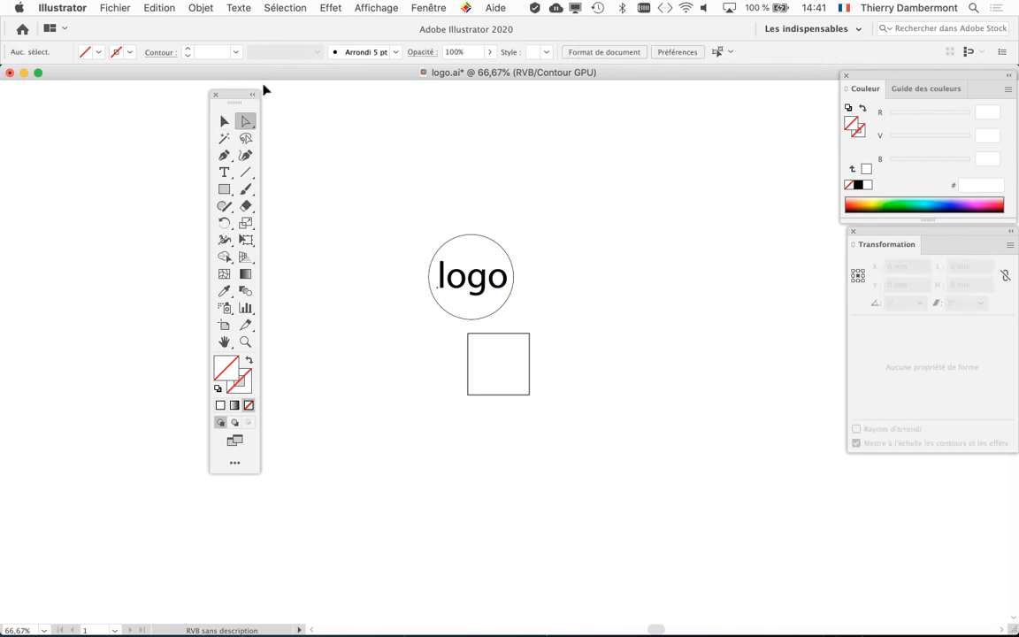
Step: Return the artwork to preview display and move the floating tools away from the logo
key("super+y")
left_click_drag(212, 97, 35, 106)
scroll(493, 296, "up", 2)
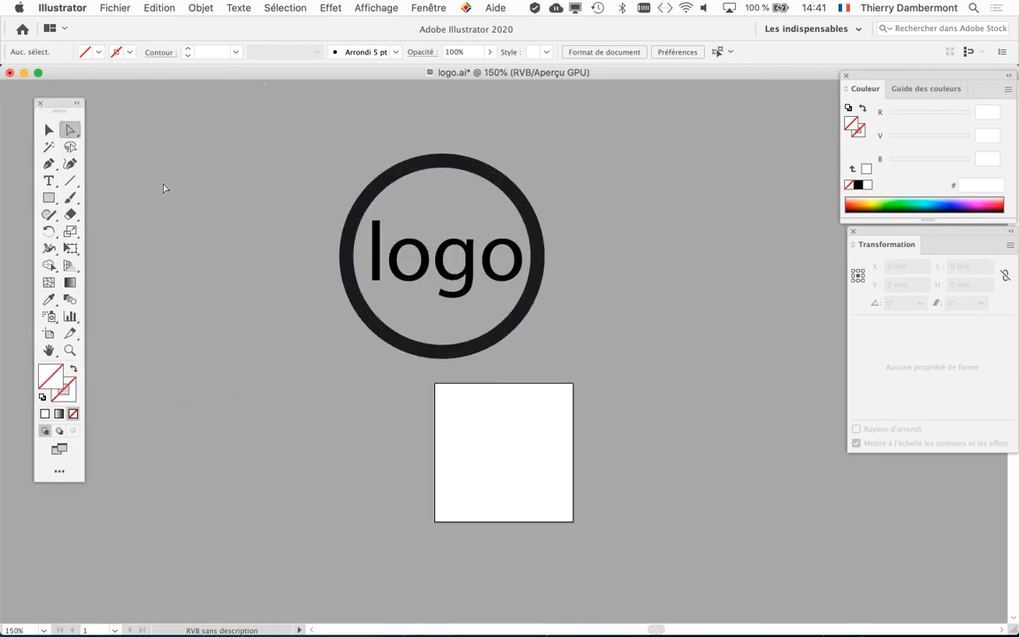
Step: Scale the logo's circle and text proportionally to about 15.7 mm wide and move them to the artboard's upper-left area
left_click(49, 129)
left_click_drag(288, 125, 521, 310)
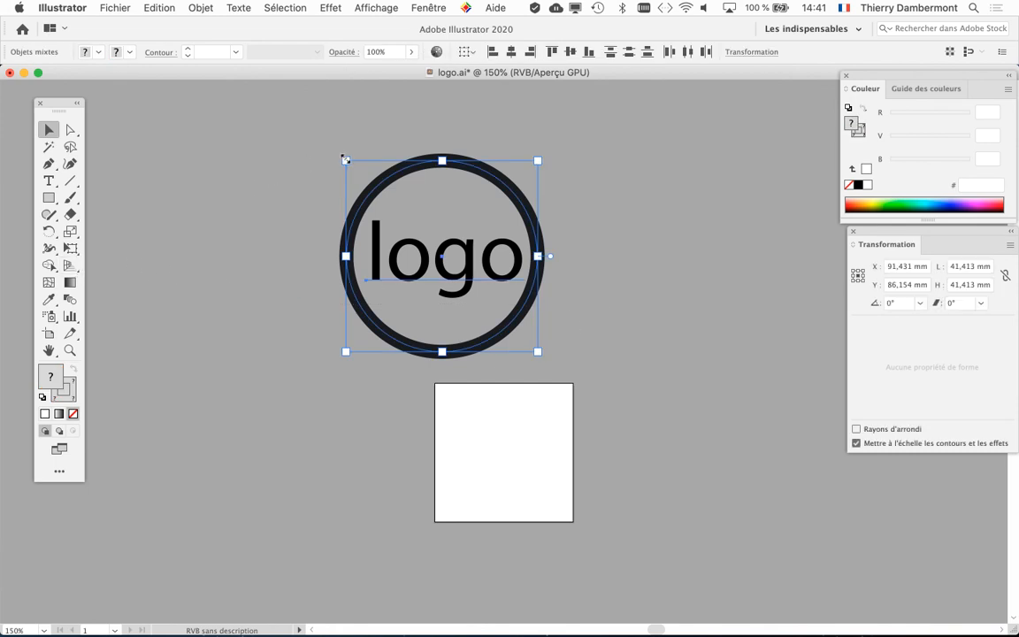
left_click_drag(345, 159, 465, 279)
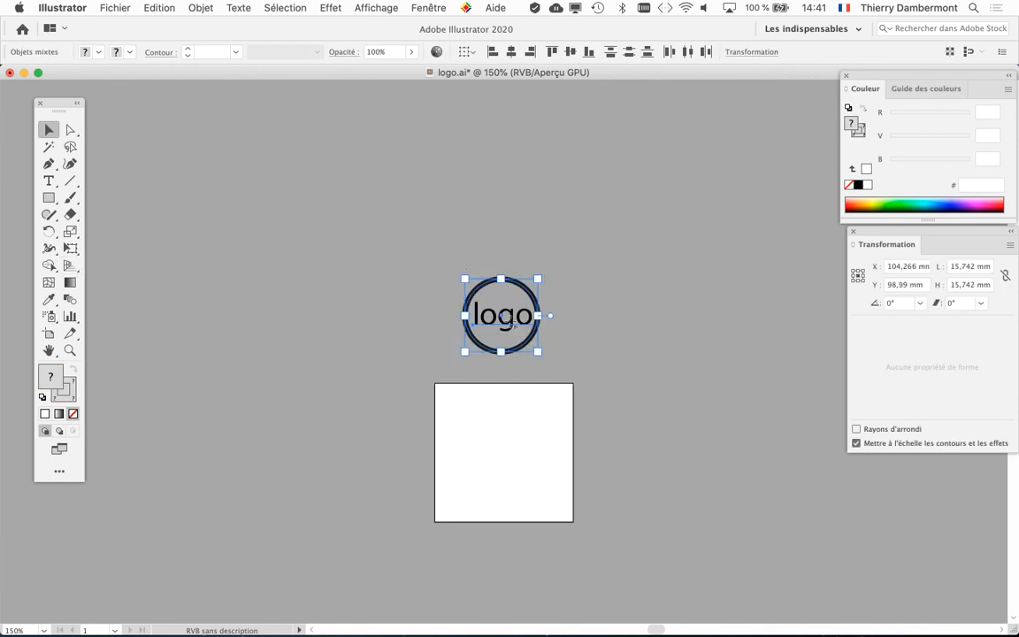
left_click_drag(514, 325, 544, 322)
scroll(537, 449, "up", 3)
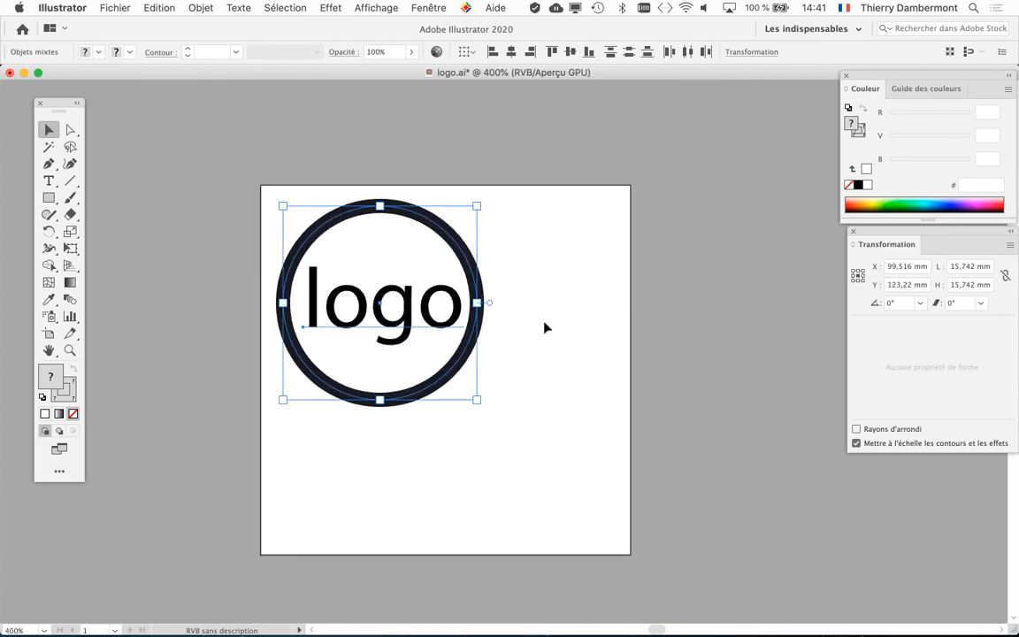